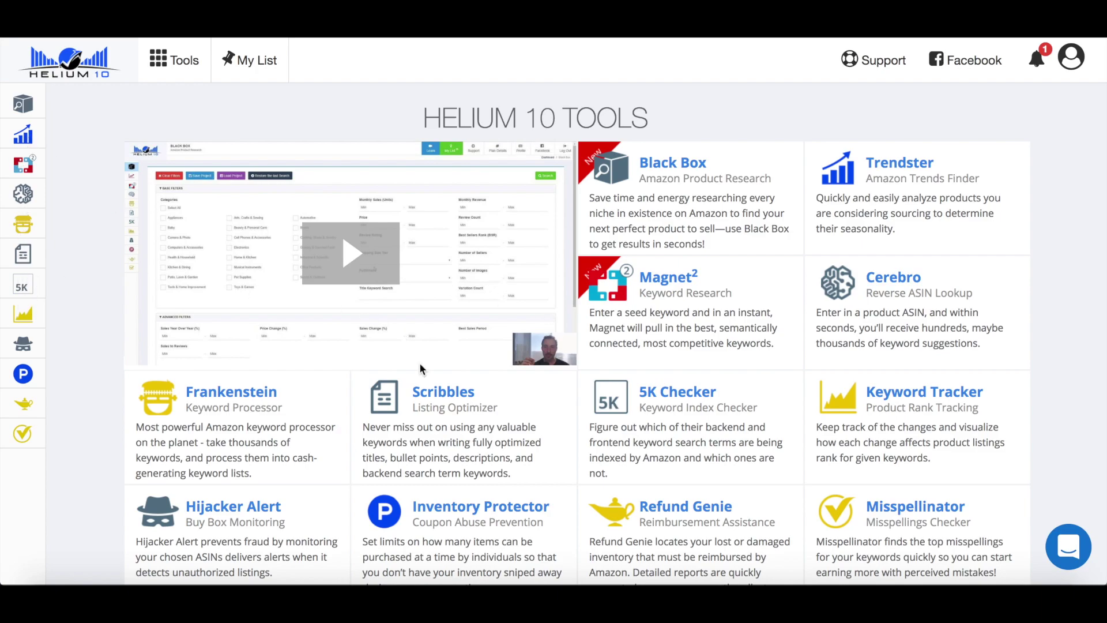
# - Open Cerebro, the Reverse ASIN Lookup tool, from the Helium 10 Tools page
pyautogui.click(893, 279)
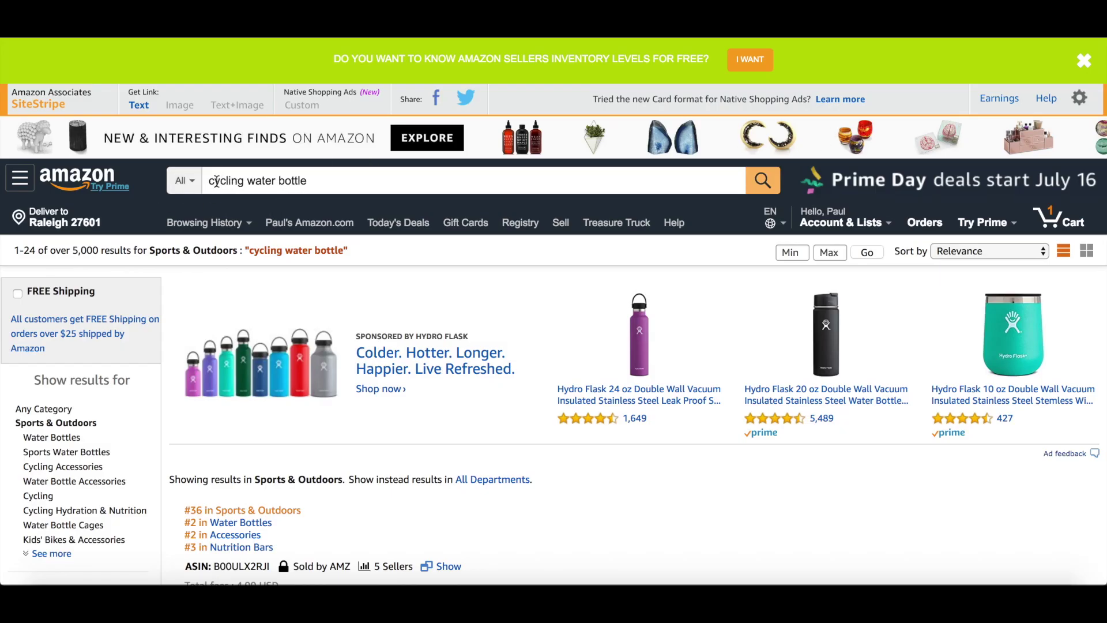
# - Scroll through the Amazon 'cycling water bottle' results to the sponsored Polar Bottle 24oz listing
pyautogui.scroll(-3, 569, 418)
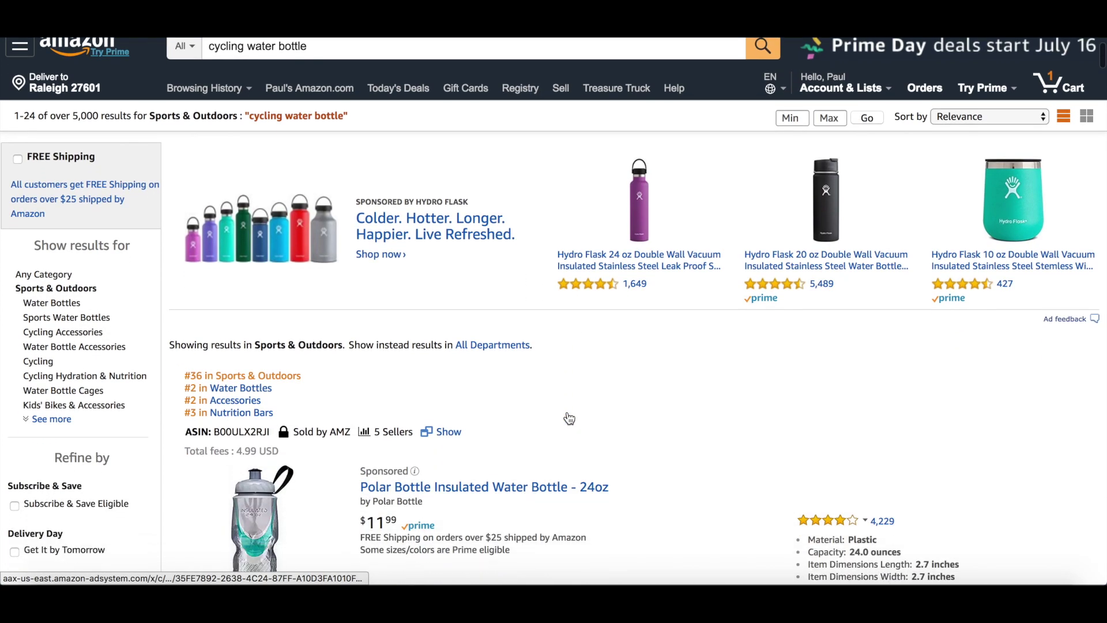
pyautogui.scroll(-6, 569, 418)
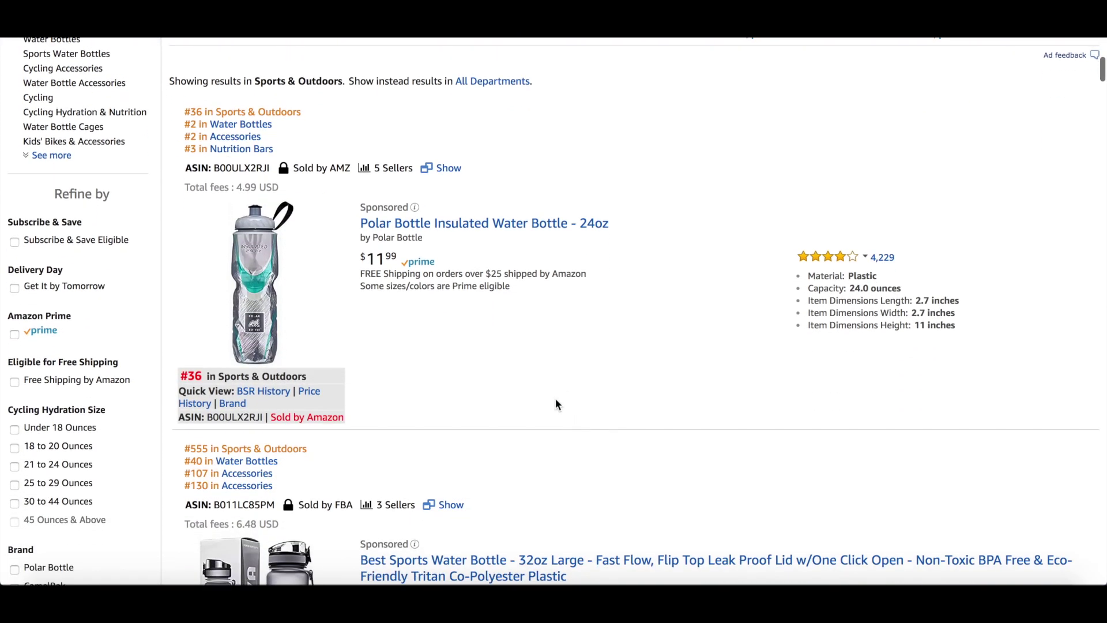
pyautogui.scroll(-2, 442, 327)
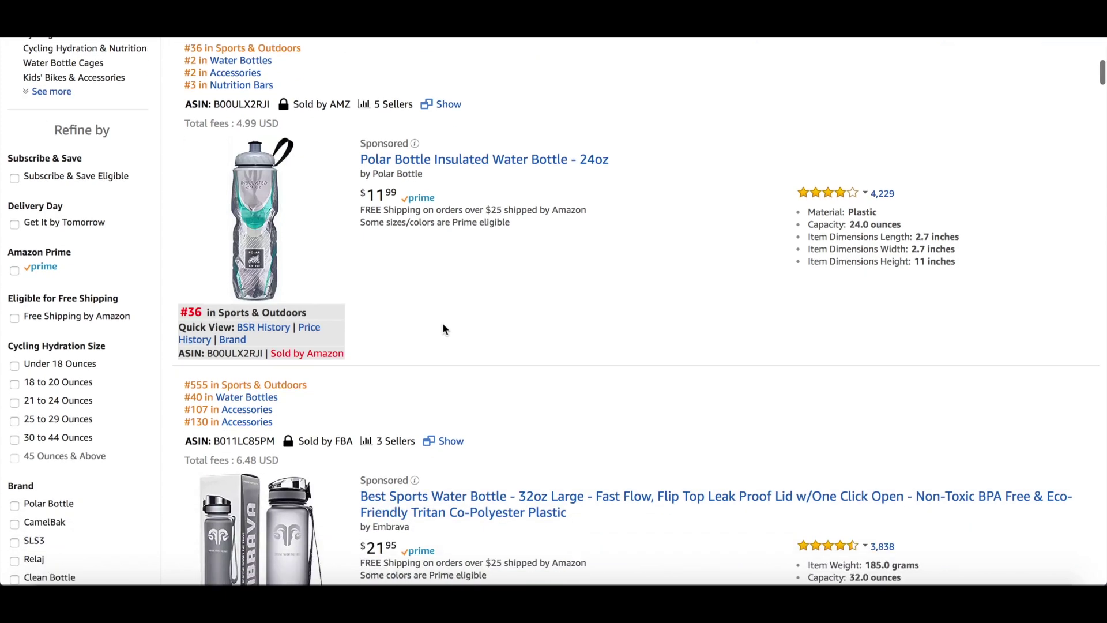
pyautogui.scroll(-4, 443, 329)
pyautogui.scroll(-1, 491, 370)
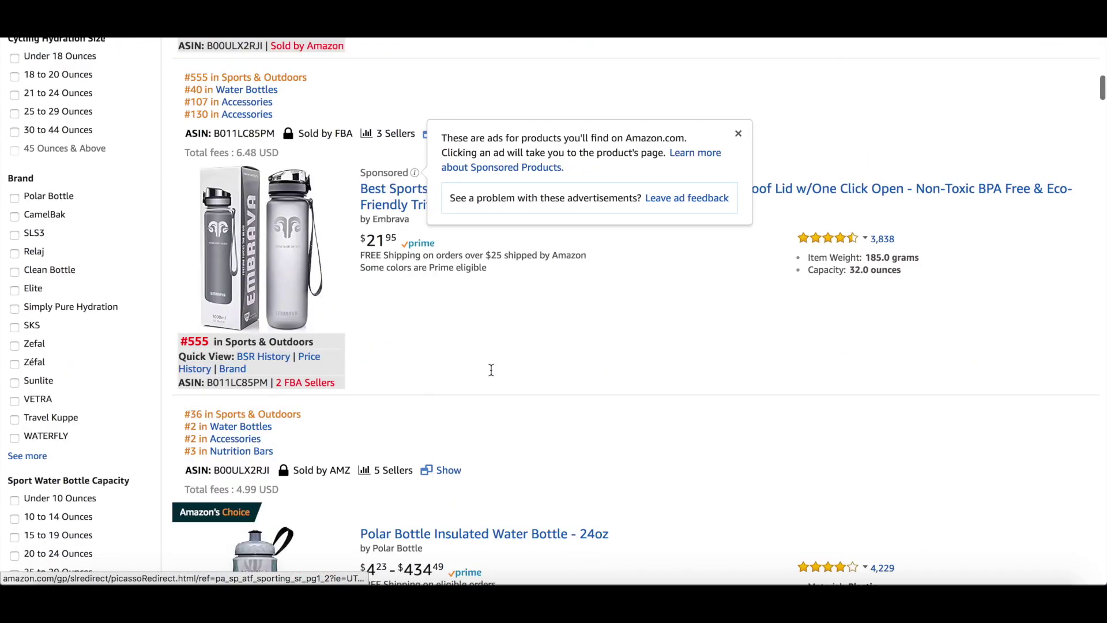
pyautogui.scroll(-4, 491, 369)
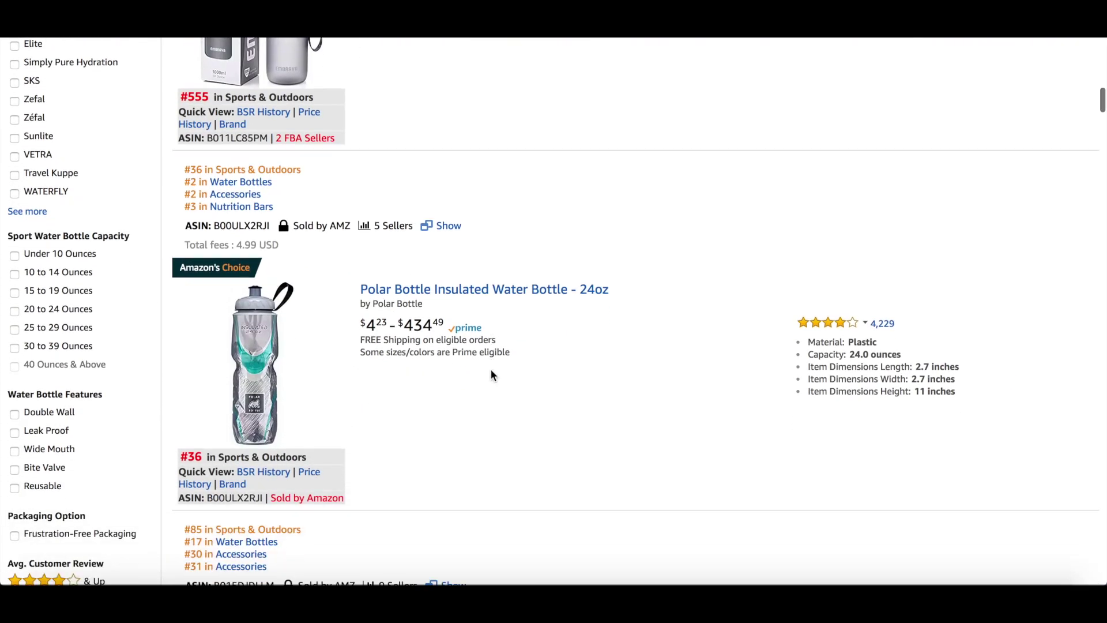
pyautogui.scroll(-1, 491, 375)
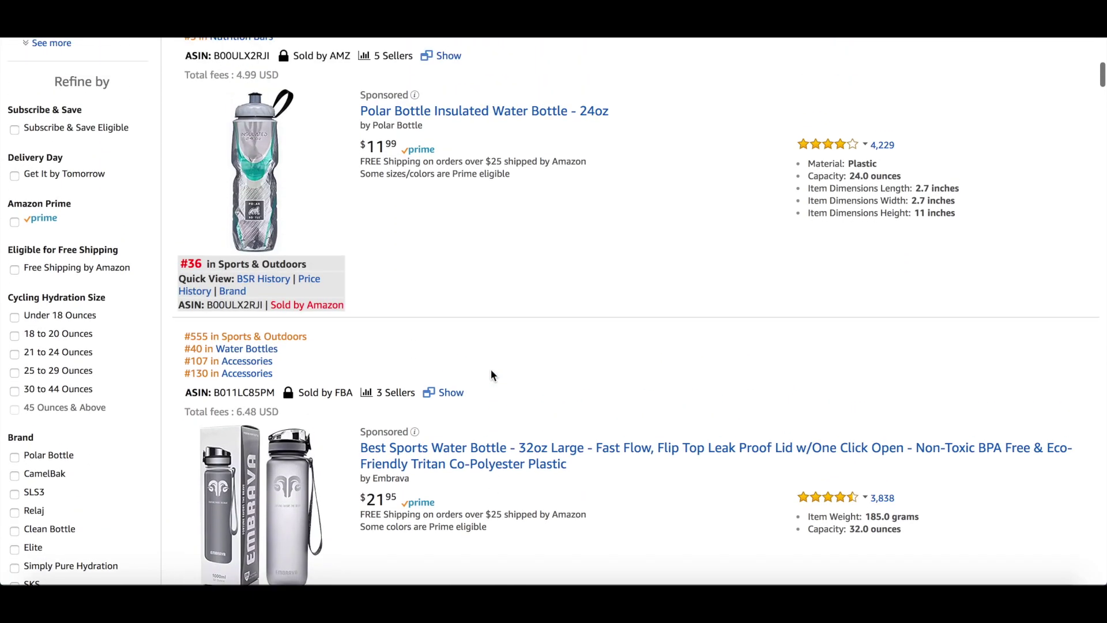
pyautogui.scroll(1, 491, 375)
pyautogui.scroll(4, 489, 299)
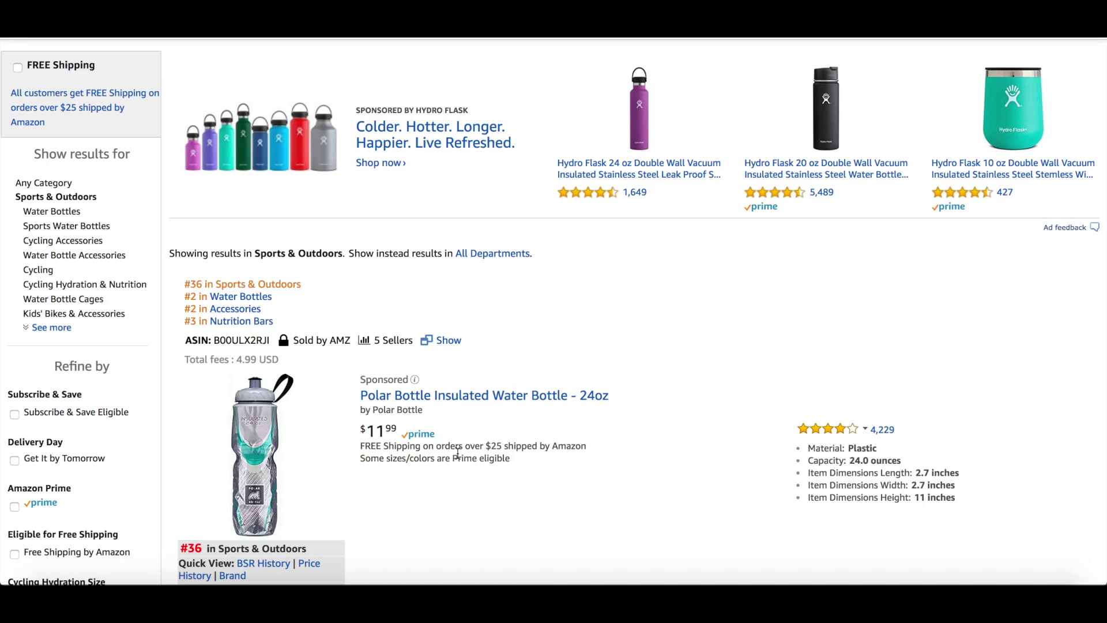
pyautogui.scroll(-4, 458, 450)
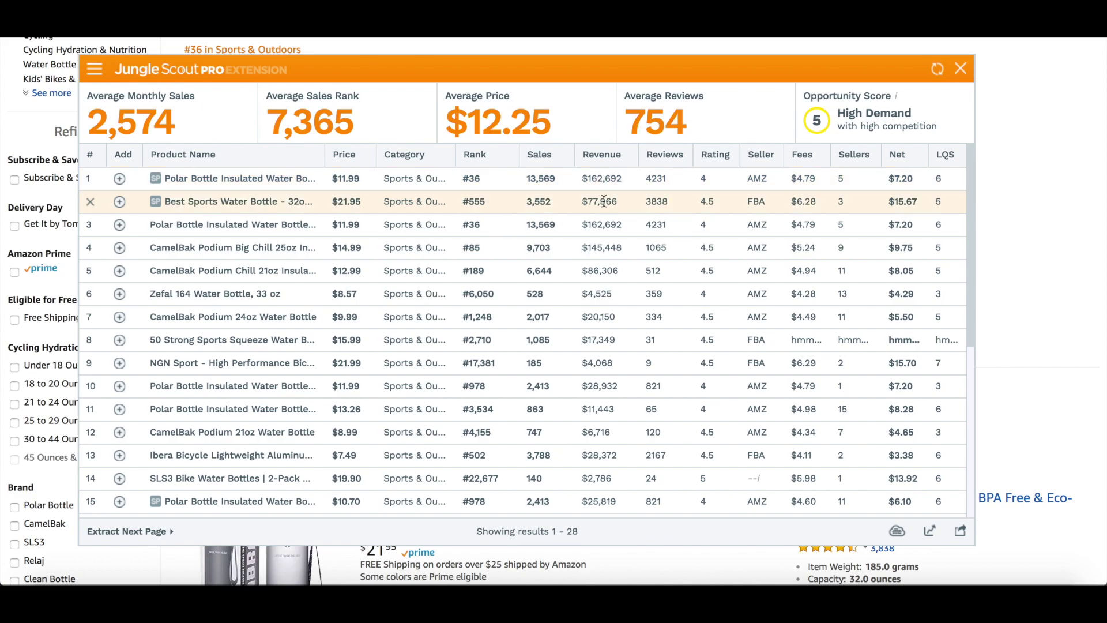
pyautogui.moveTo(179, 180)
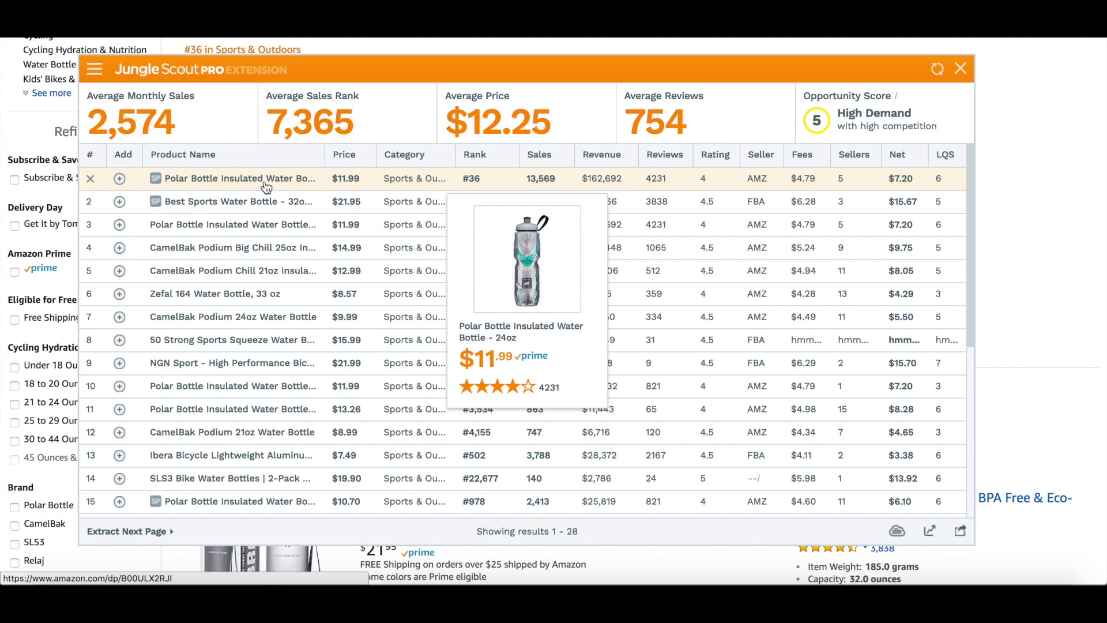
pyautogui.click(961, 69)
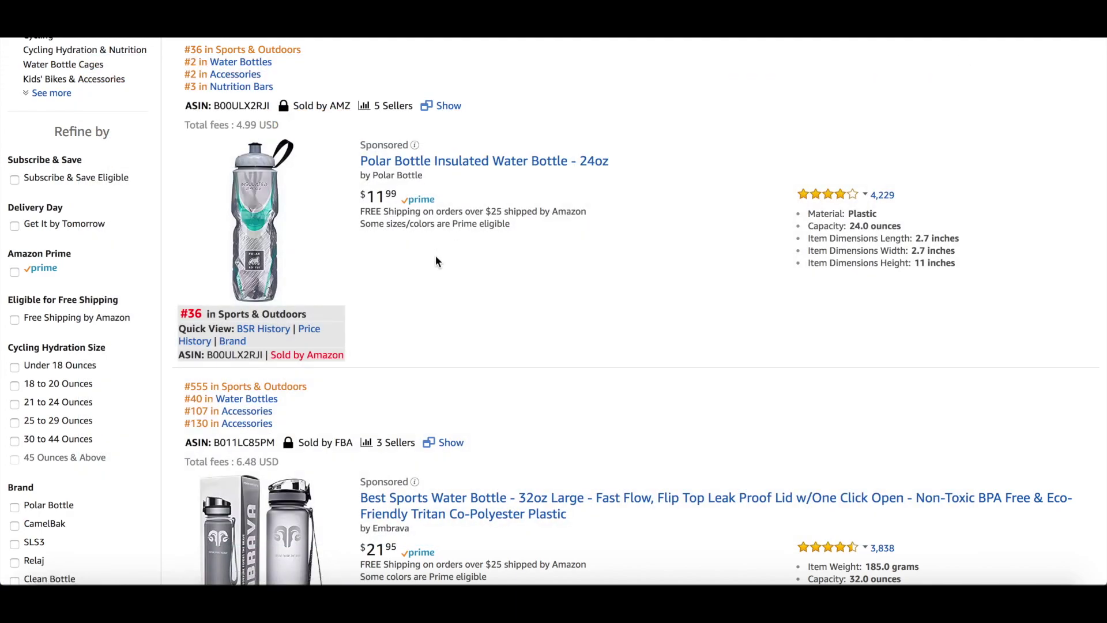
# - Open the Polar Bottle Insulated Water Bottle - 24oz product page
pyautogui.scroll(1, 435, 255)
pyautogui.click(442, 208)
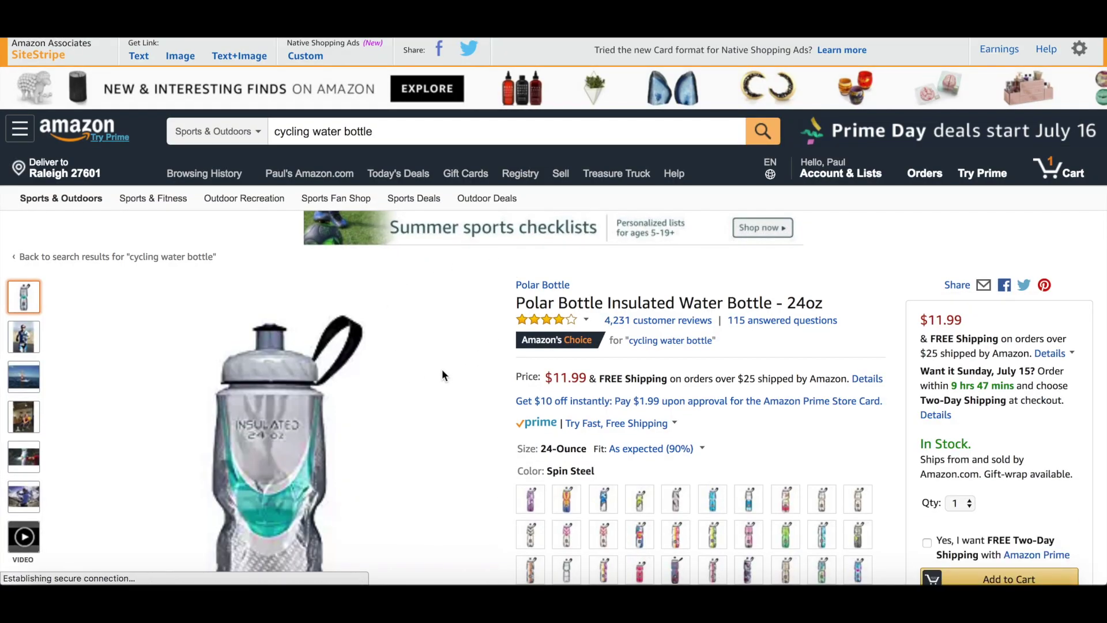
pyautogui.scroll(-3, 441, 372)
pyautogui.scroll(-12, 442, 372)
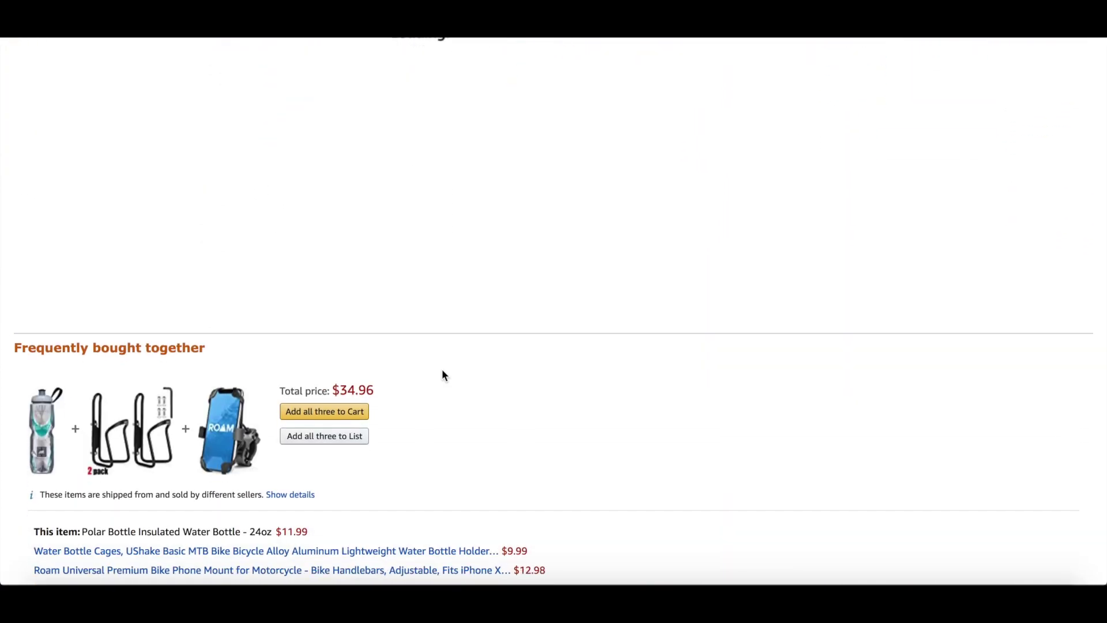
pyautogui.scroll(-15, 442, 371)
pyautogui.scroll(-15, 442, 372)
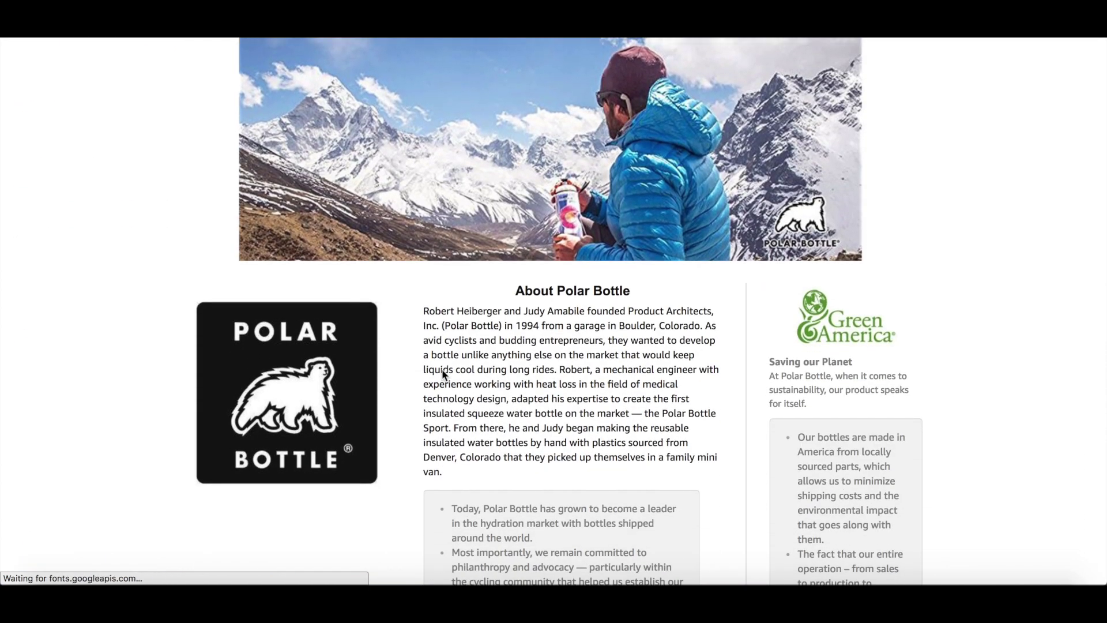
# - Find the product details and select the ASIN B00ULX2RJI
pyautogui.scroll(-8, 444, 374)
pyautogui.scroll(-7, 444, 374)
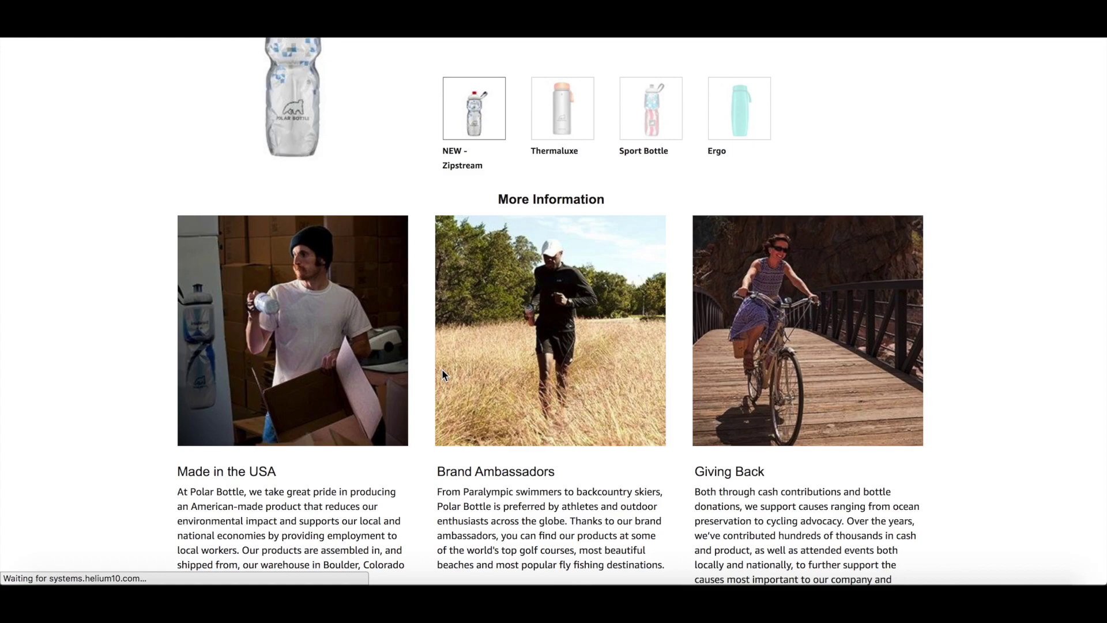
pyautogui.scroll(-5, 443, 369)
pyautogui.scroll(-15, 442, 370)
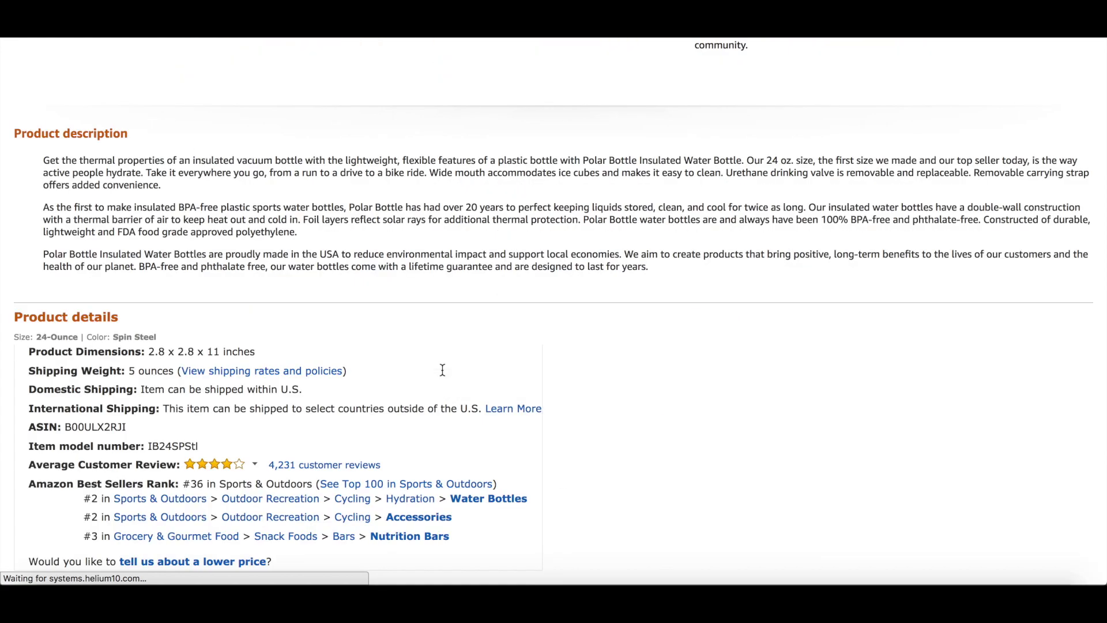
pyautogui.scroll(2, 442, 369)
pyautogui.scroll(5, 442, 370)
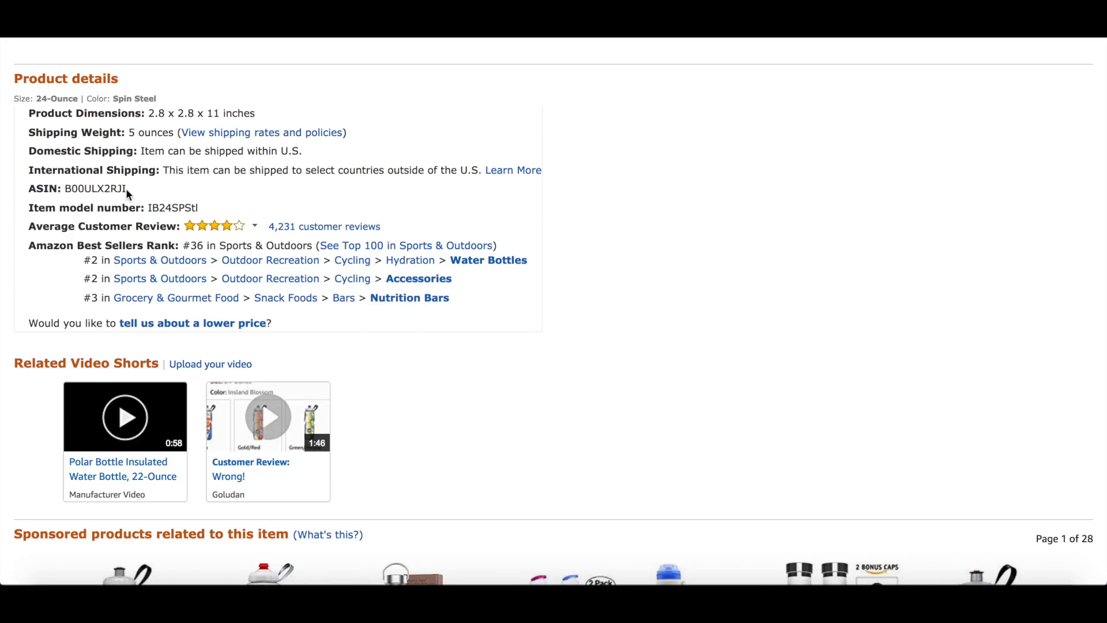
pyautogui.doubleClick(103, 190)
pyautogui.hotkey('ctrl', 'c')
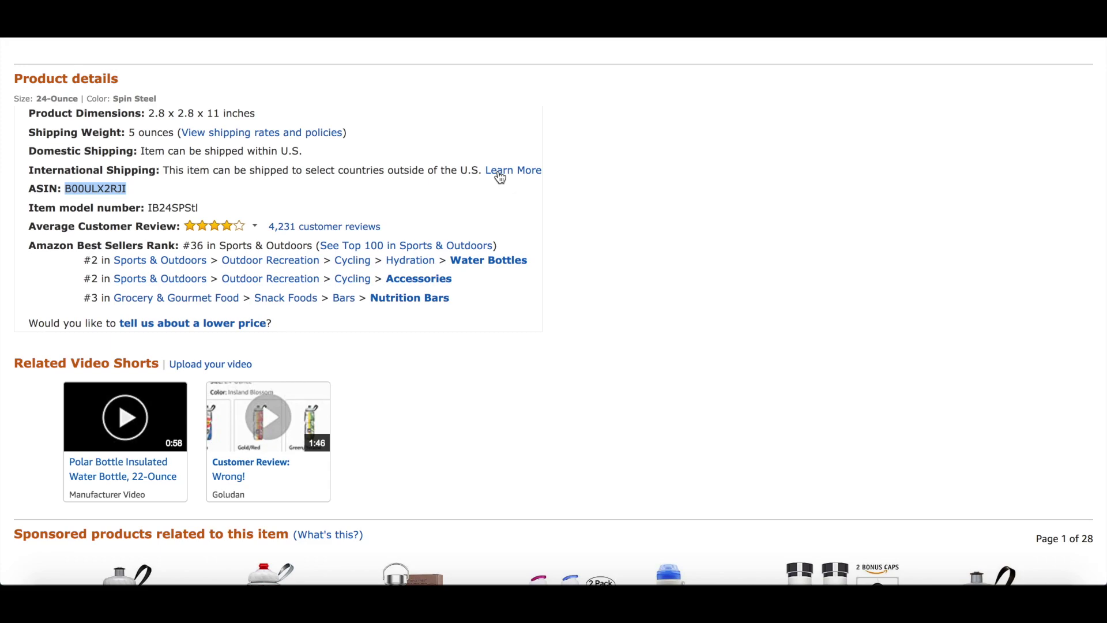
# - In Cerebro, paste ASIN B00ULX2RJI and switch from Organic to Sponsored results
pyautogui.click(956, 50)
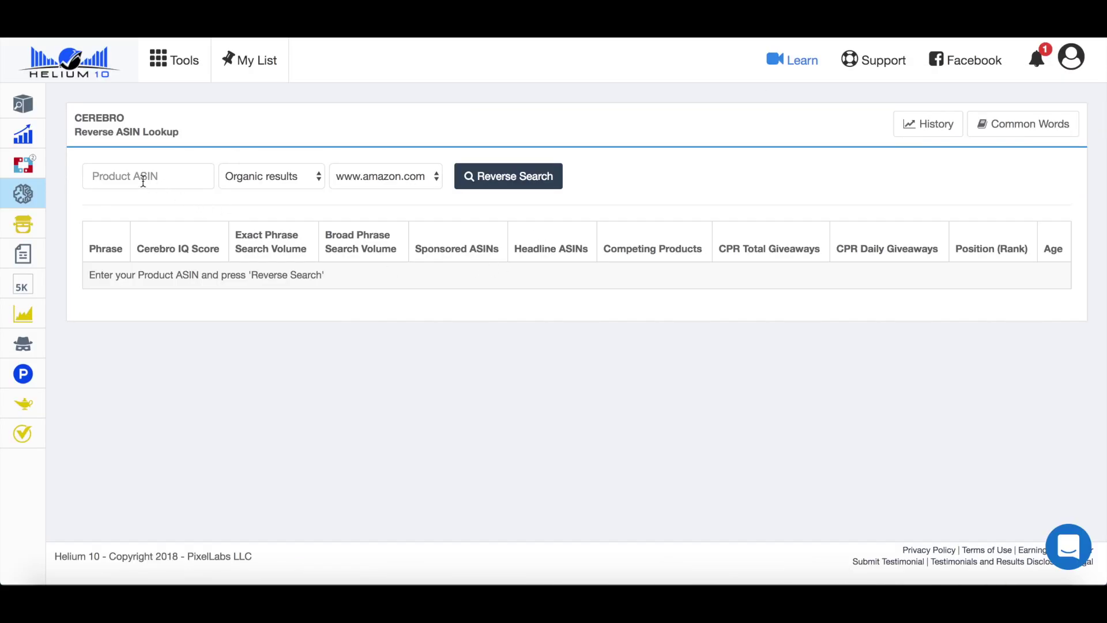
pyautogui.click(143, 182)
pyautogui.hotkey('ctrl', 'v')
pyautogui.click(290, 185)
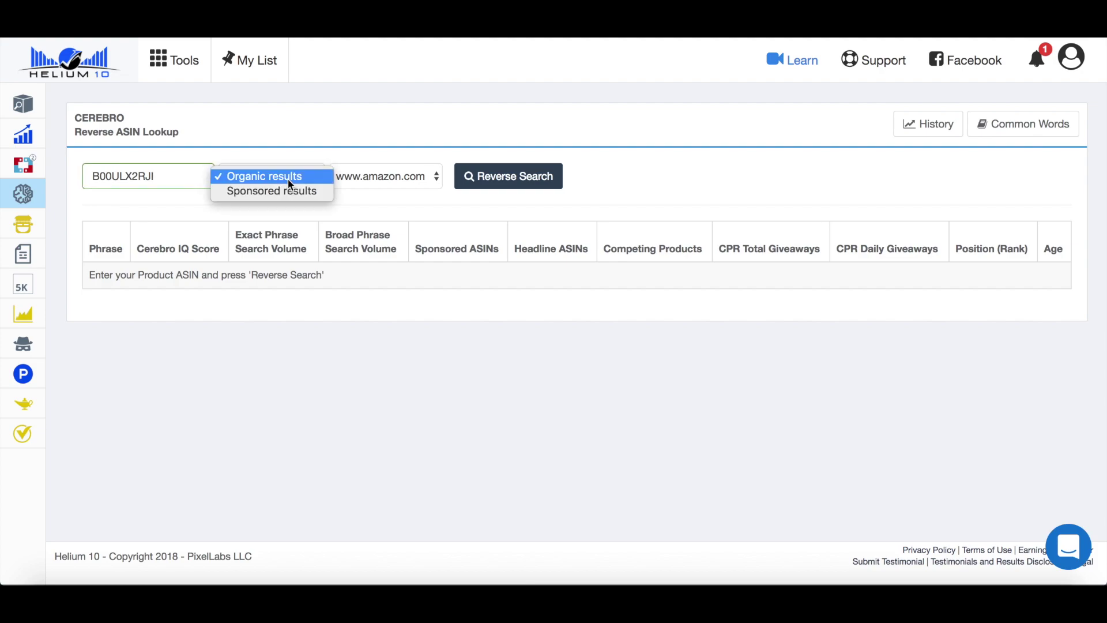
pyautogui.click(279, 192)
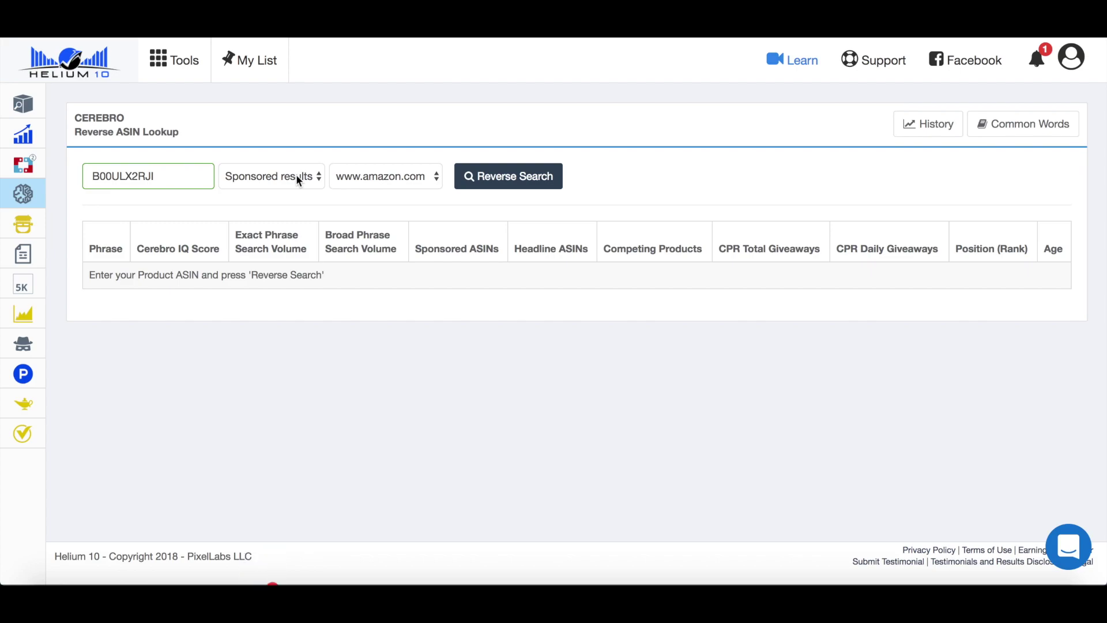
# - Run the reverse search for B00ULX2RJI, returning 4640 keywords
pyautogui.click(515, 177)
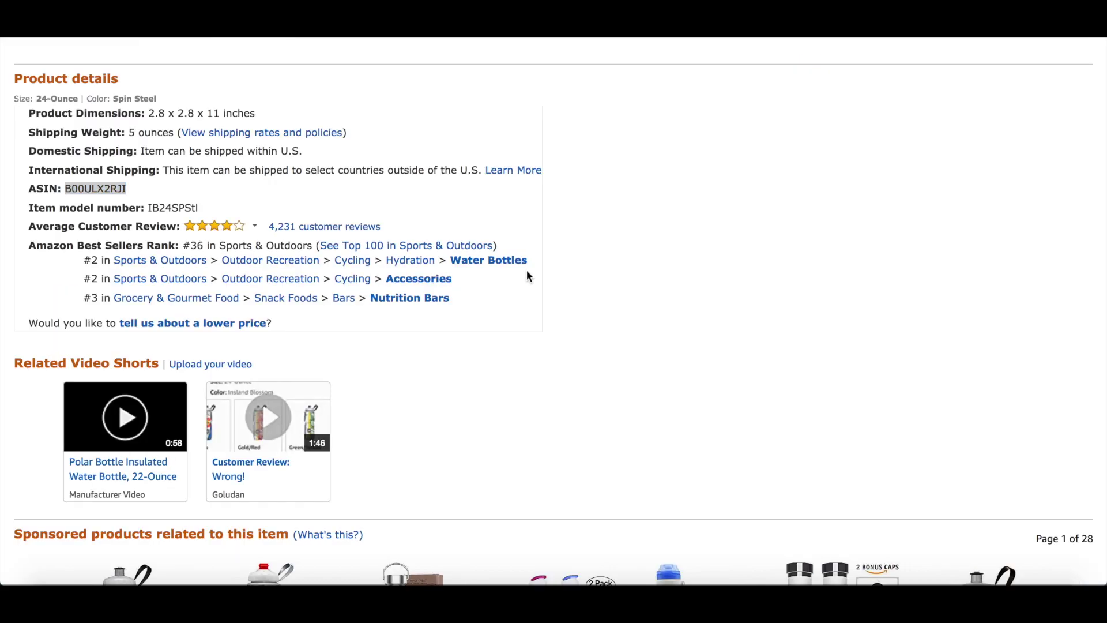
# - Go back to the 'cycling water bottle' results and scroll to the sponsored Polar Bottle listing
pyautogui.scroll(-10, 536, 271)
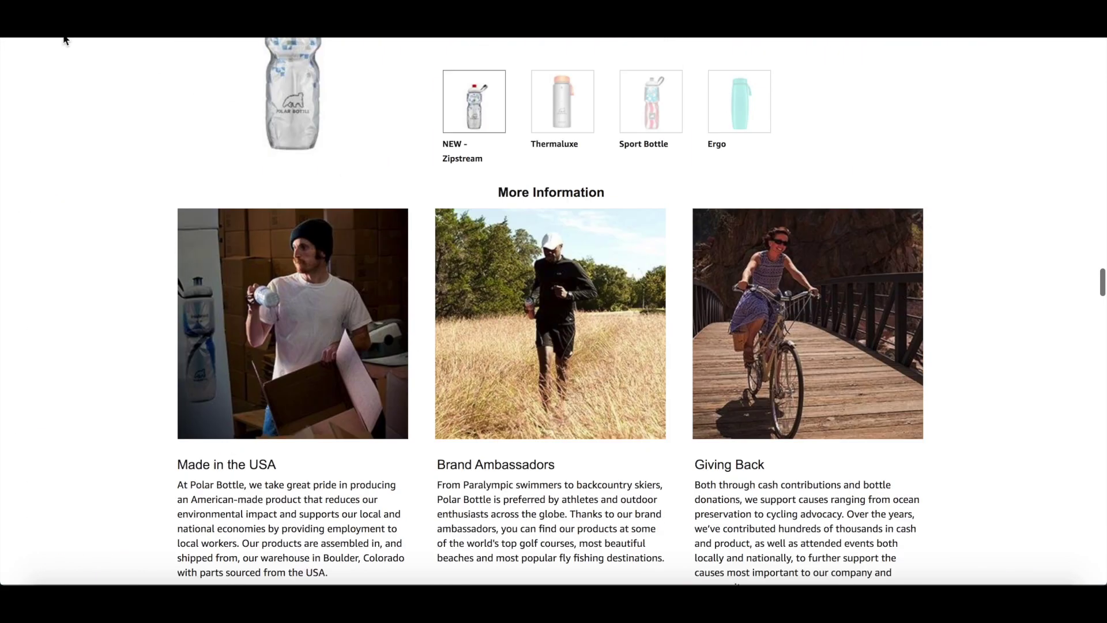
pyautogui.hotkey('alt', 'Left')
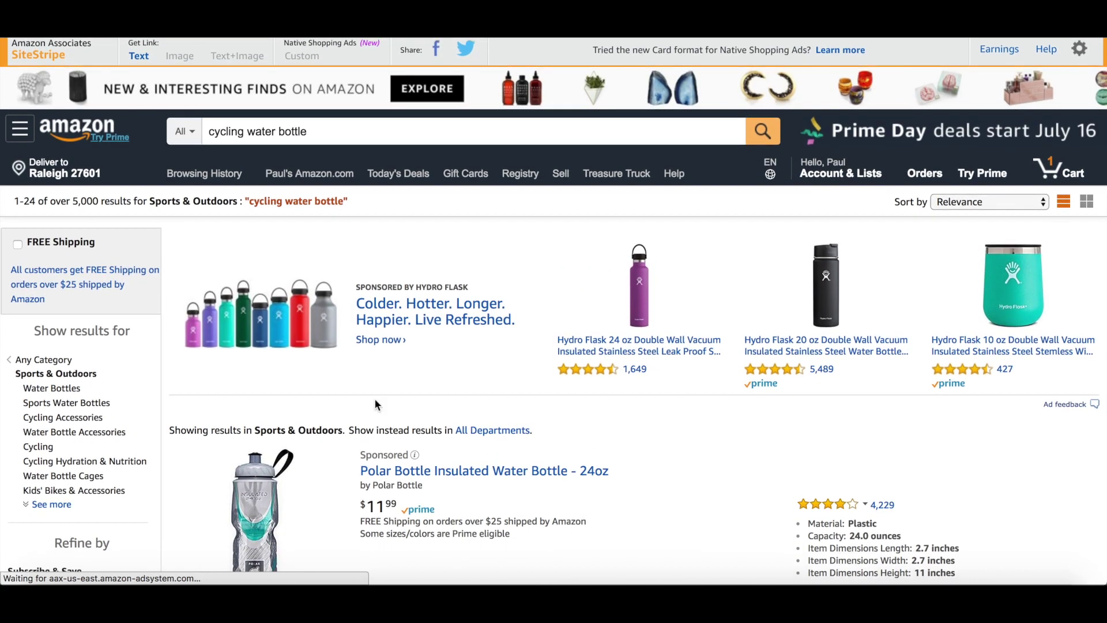
pyautogui.scroll(-3, 679, 468)
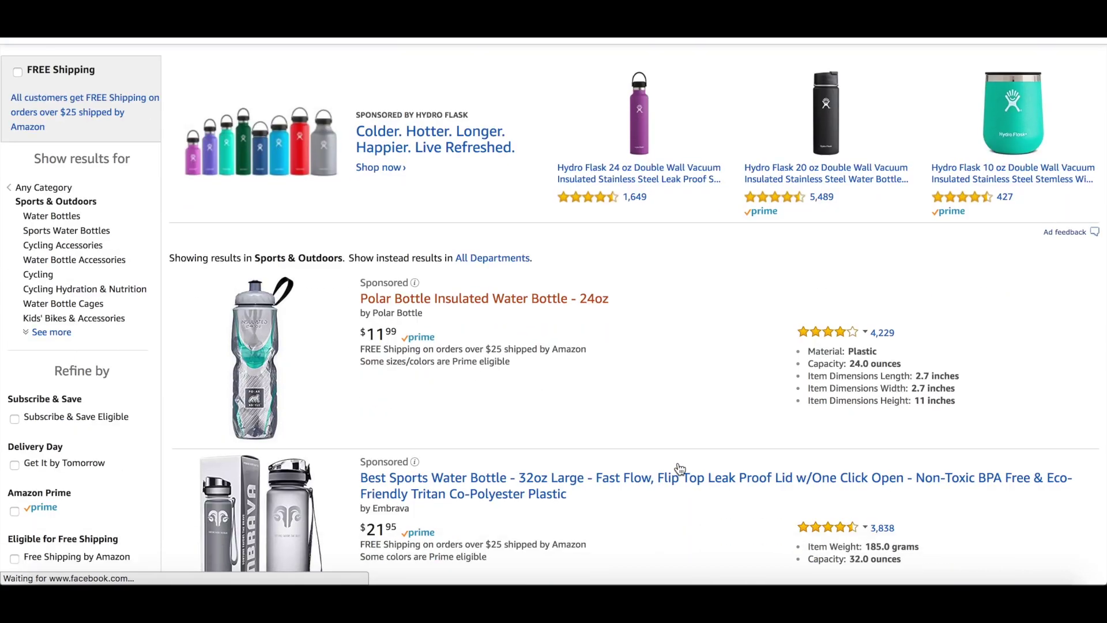
pyautogui.scroll(-3, 679, 468)
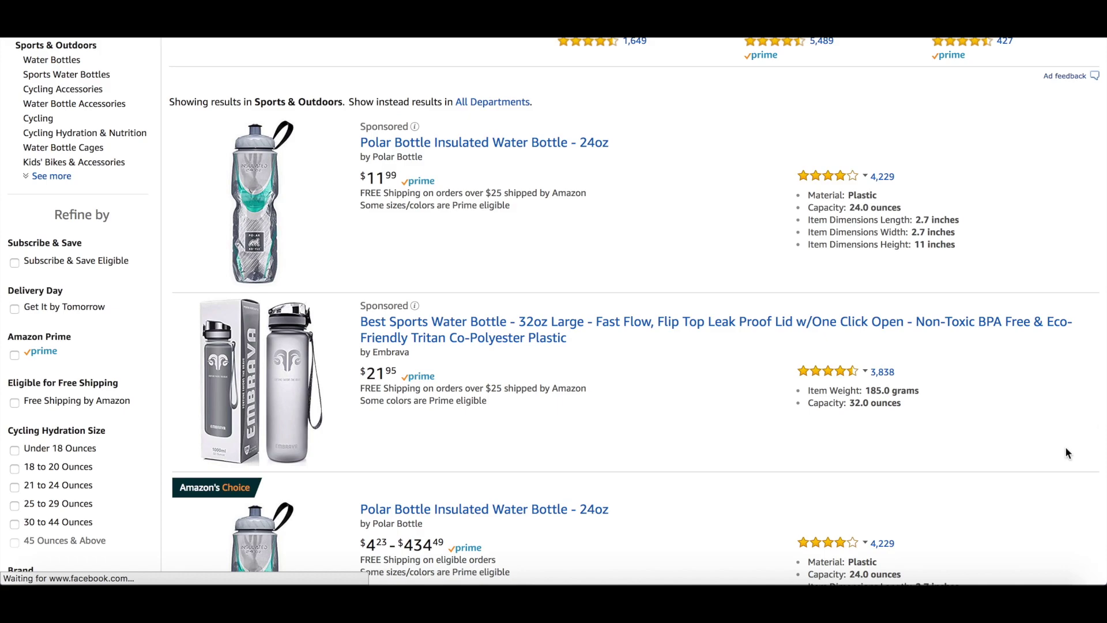
pyautogui.scroll(1, 1060, 496)
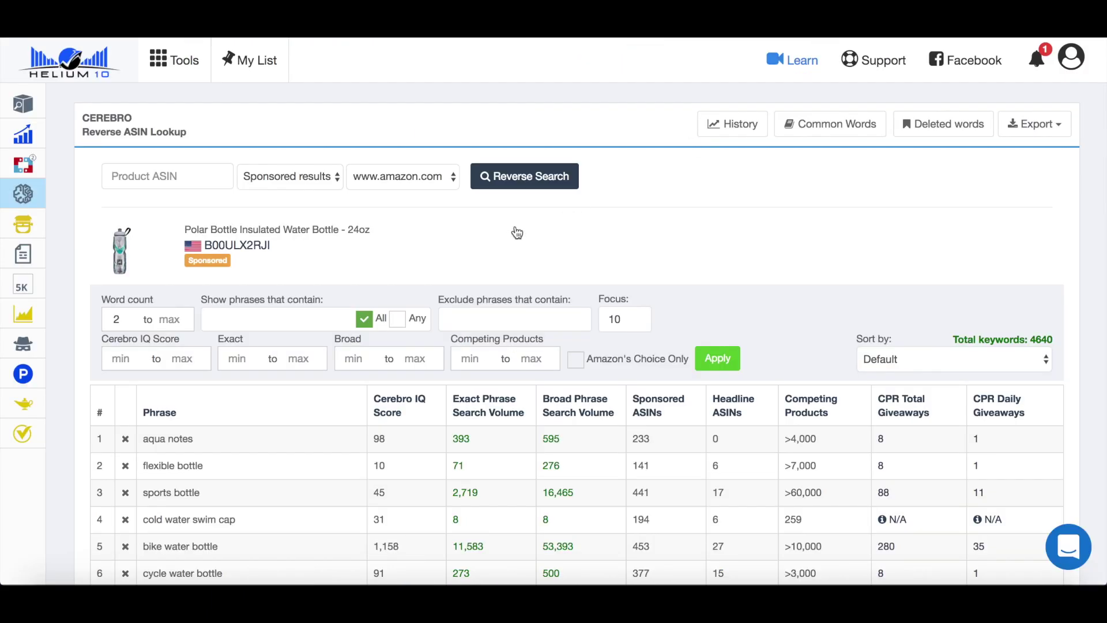
pyautogui.scroll(-3, 431, 297)
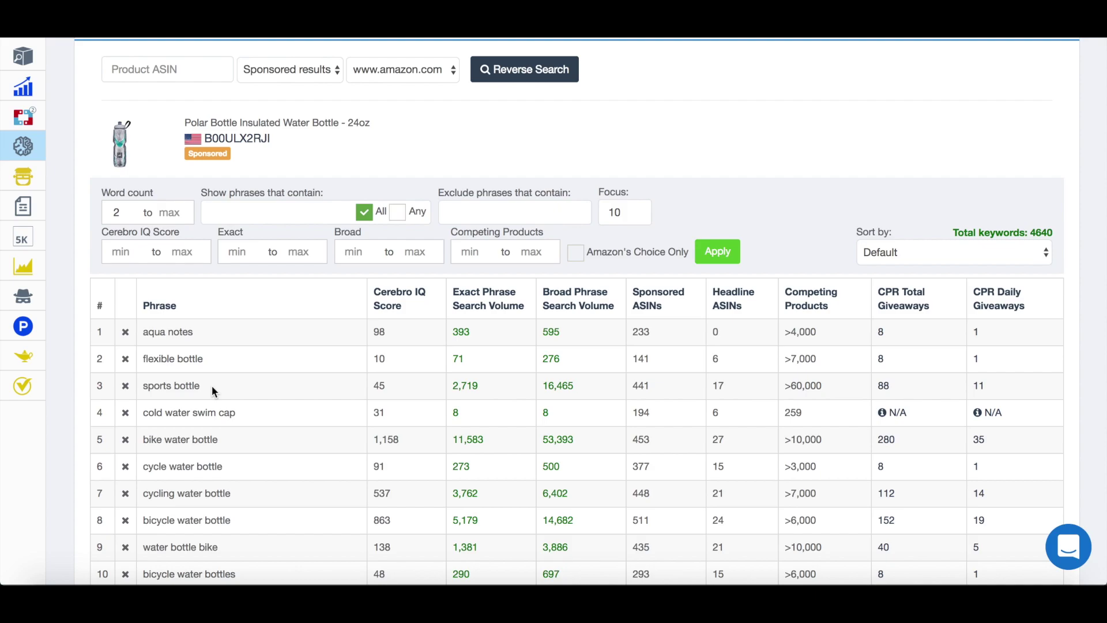
# - Sort the keyword table by Exact Phrase Search Volume, high to low
pyautogui.click(490, 299)
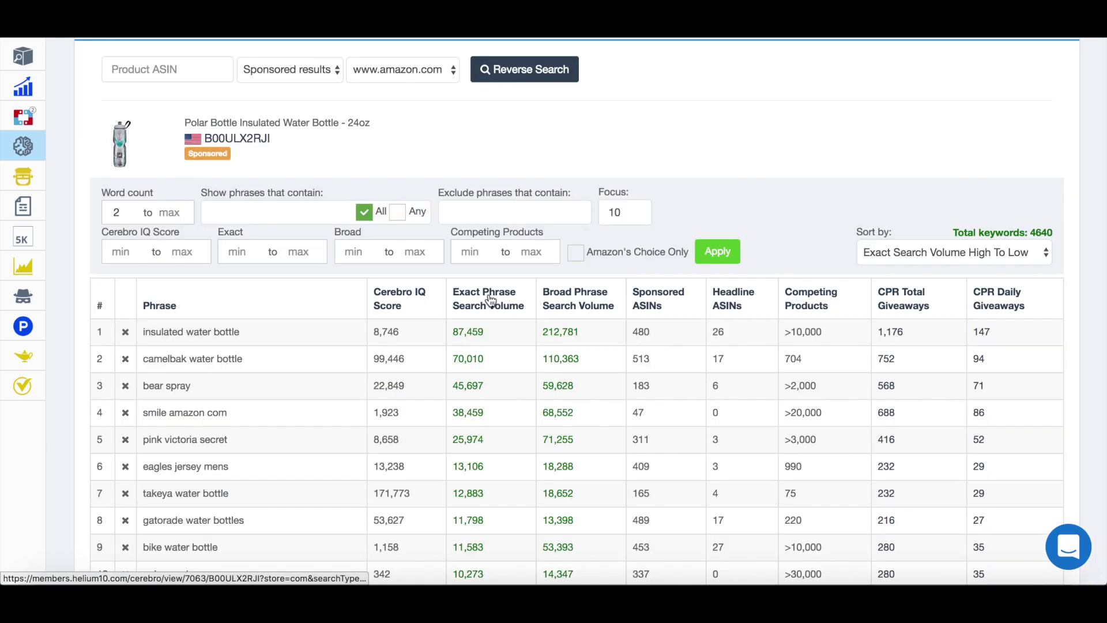
pyautogui.scroll(-2, 490, 300)
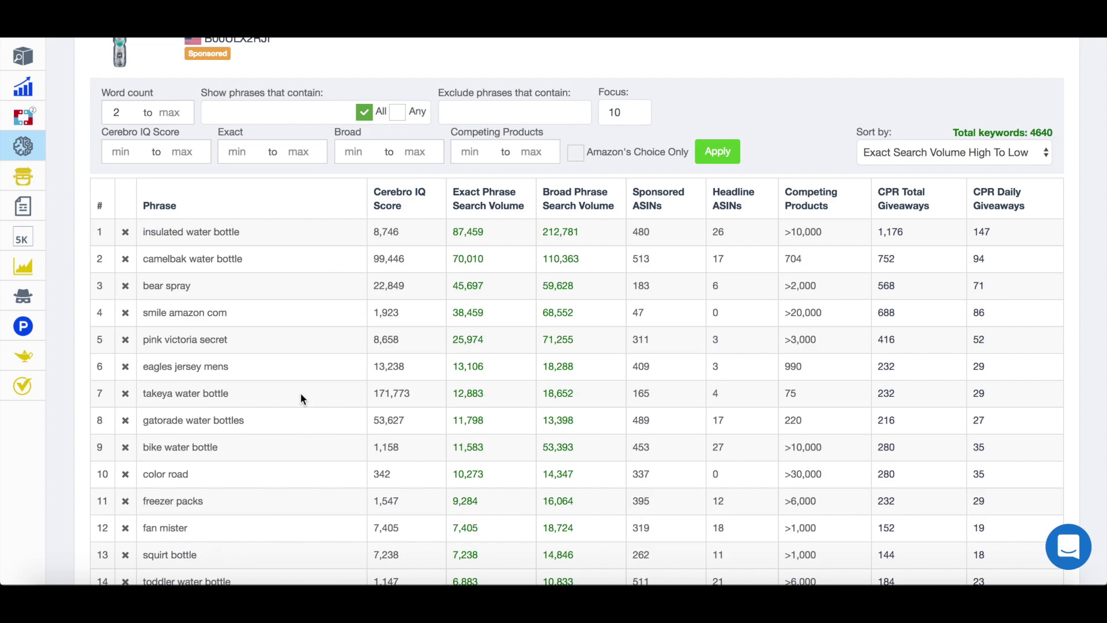
pyautogui.scroll(-3, 301, 394)
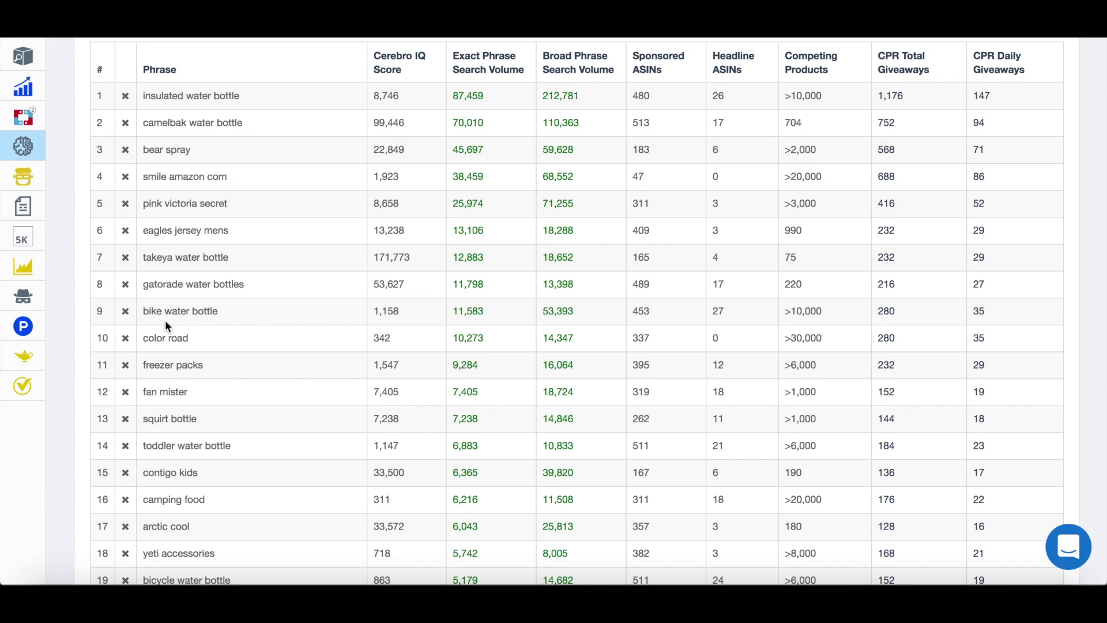
pyautogui.scroll(3, 247, 314)
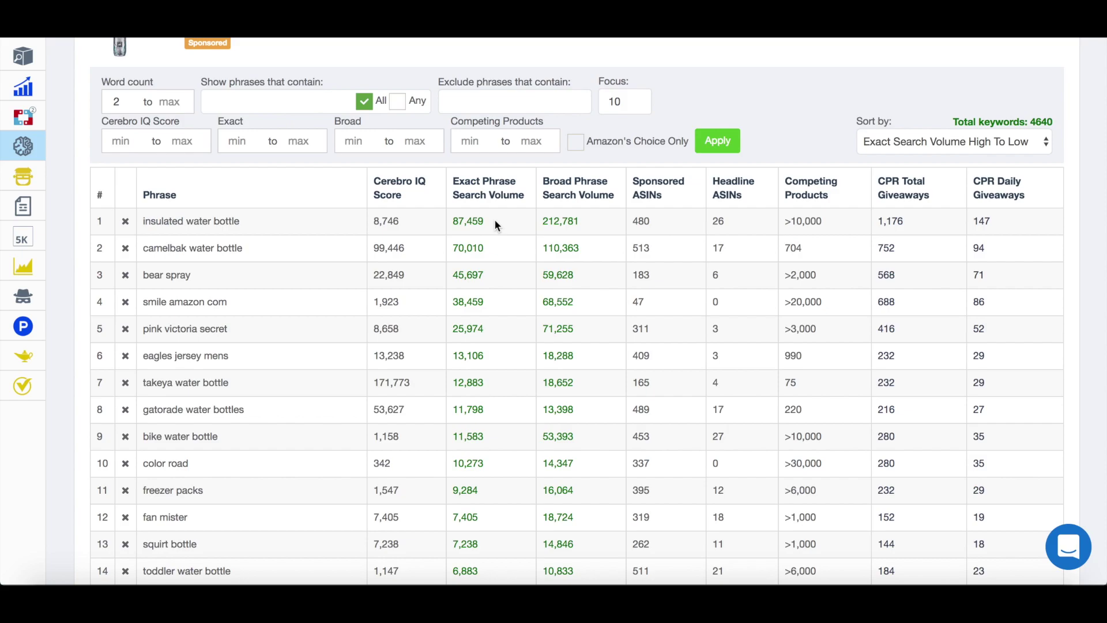
pyautogui.scroll(-2, 494, 219)
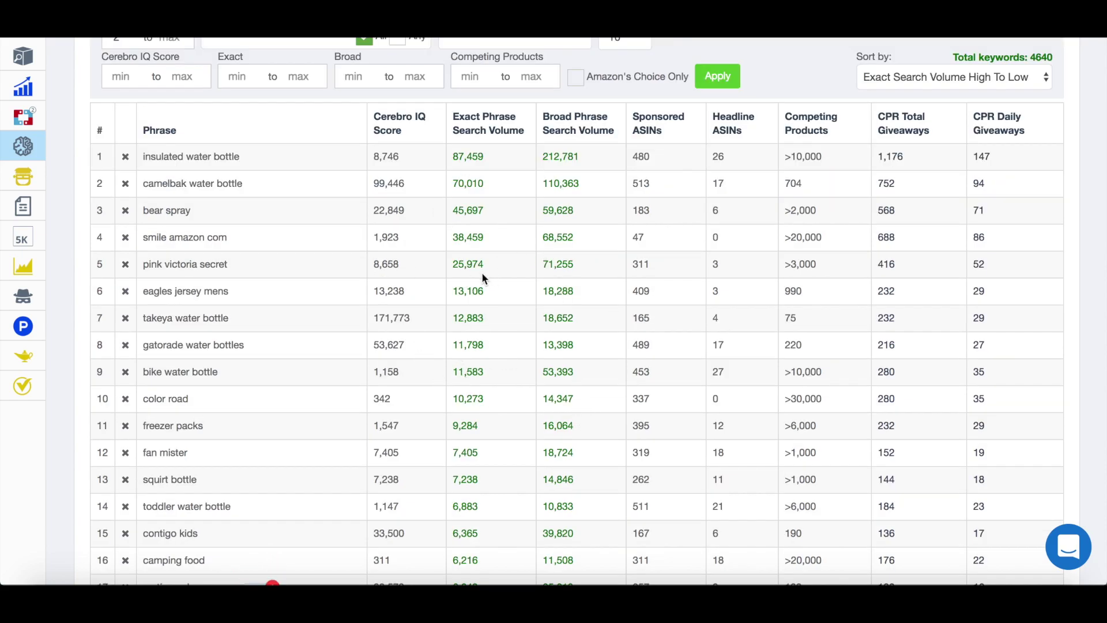
pyautogui.scroll(5, 482, 272)
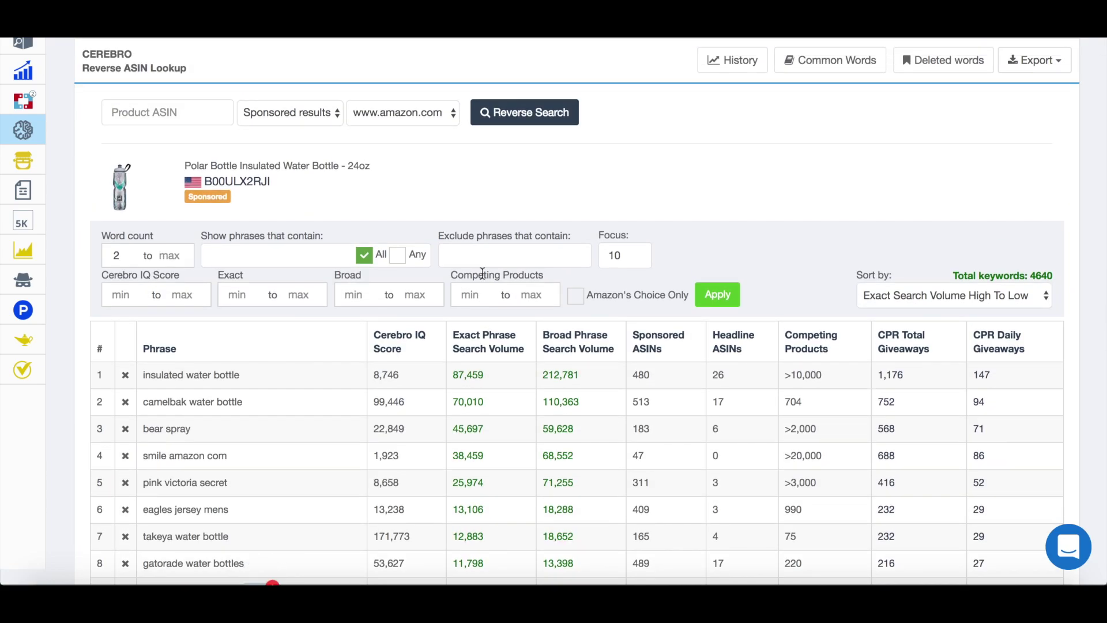
# - Show the Export choices CSV, Excel and To Frankenstein for the 4640-keyword list
pyautogui.click(1042, 62)
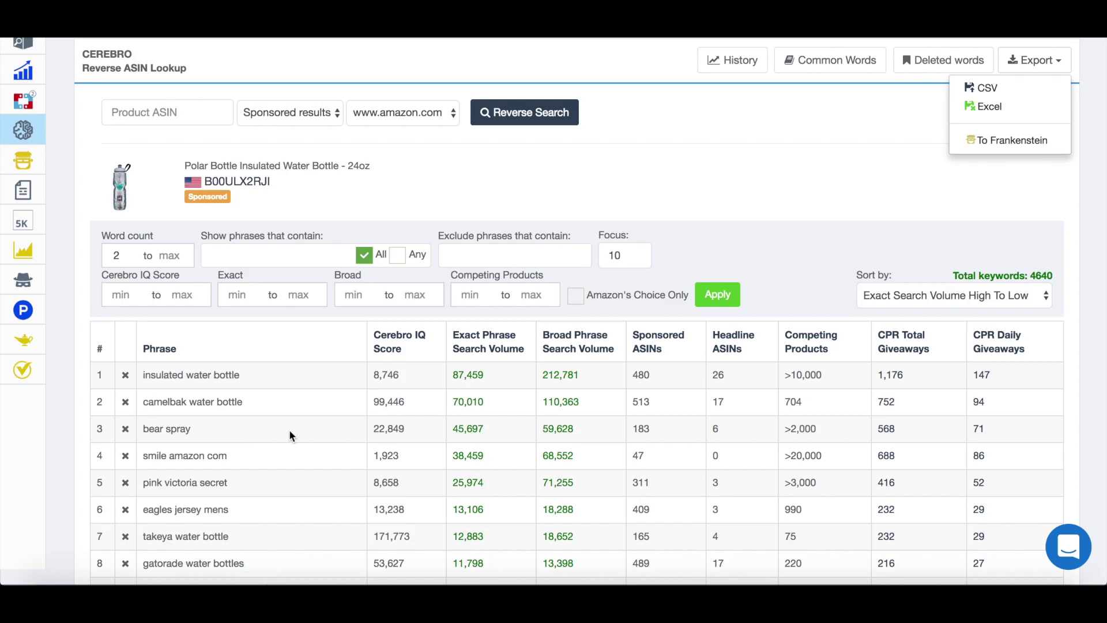
pyautogui.moveTo(24, 230)
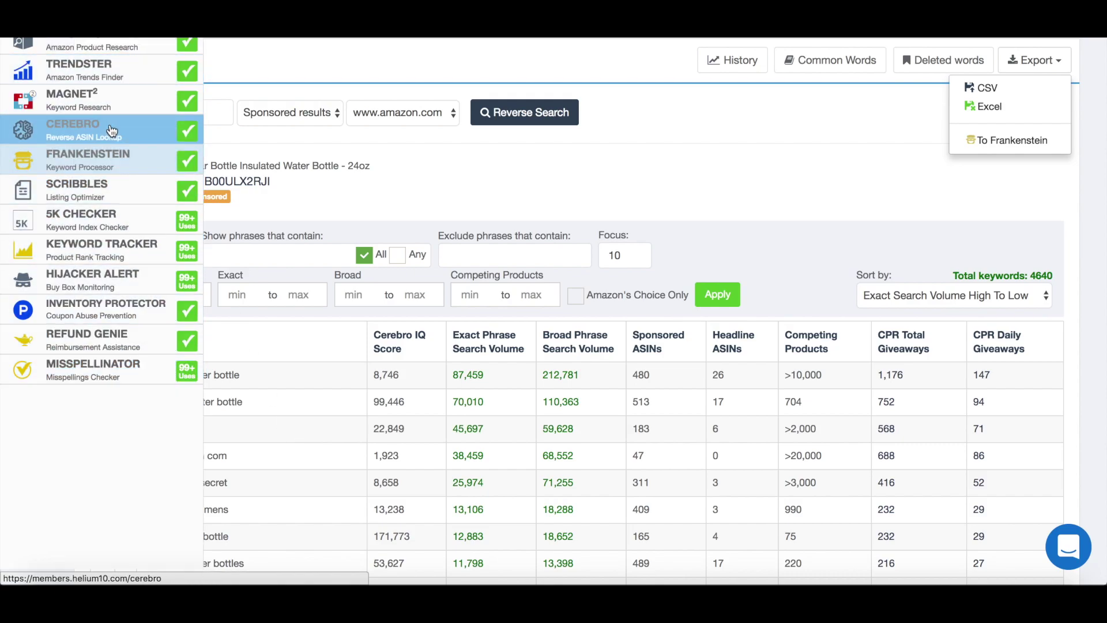